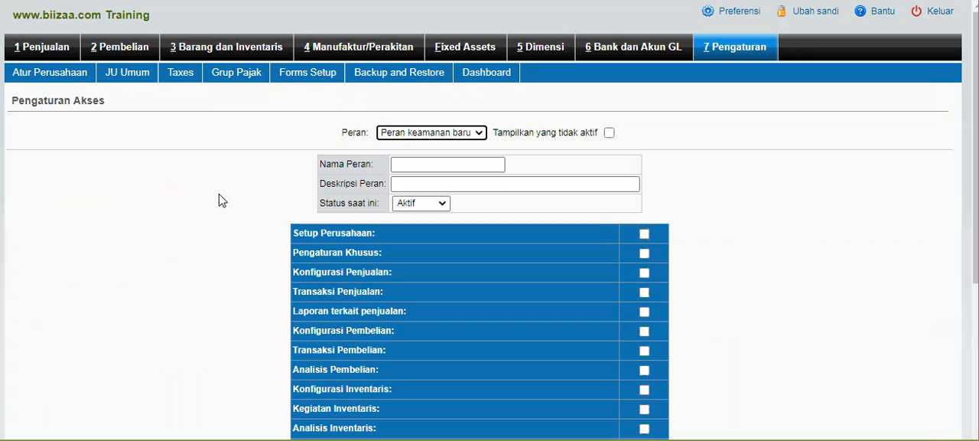
- Name the new security role Pemerintah and enter Melihat laporan keuangan as its description
click(444, 164)
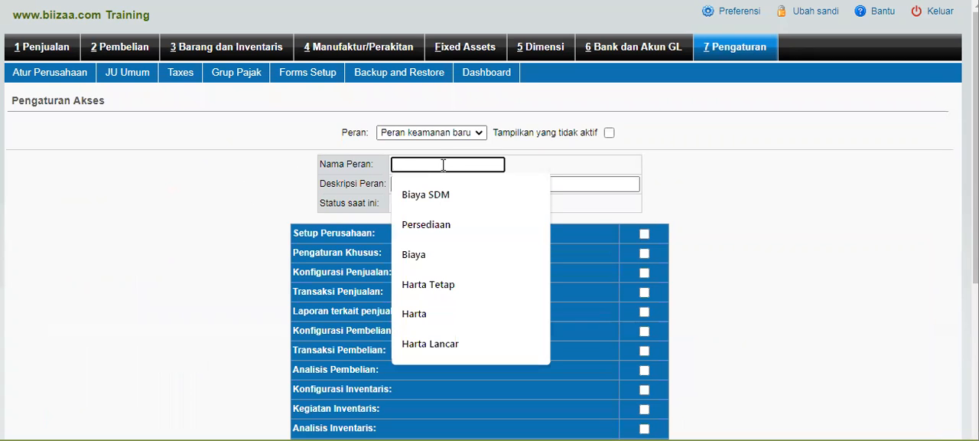
text(Femerintah)
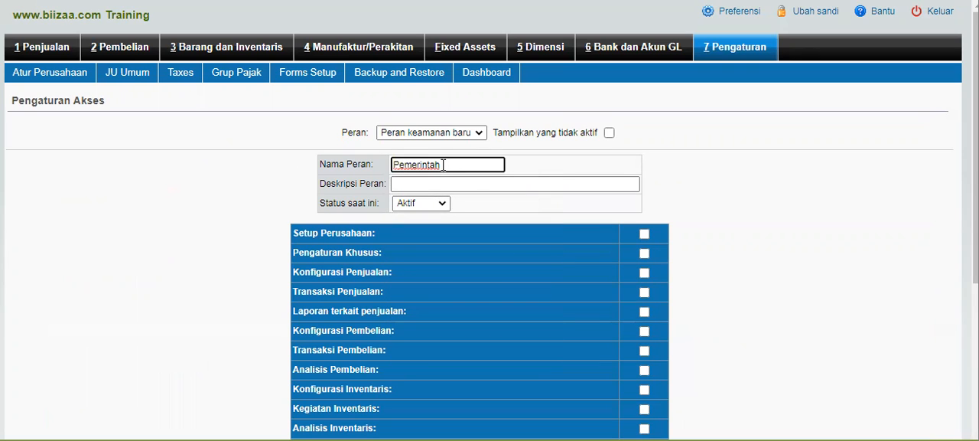
click(452, 182)
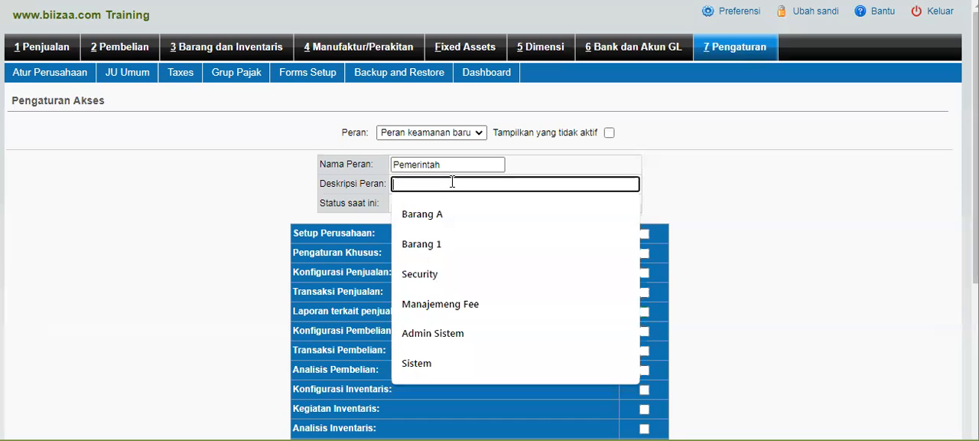
text(Me)
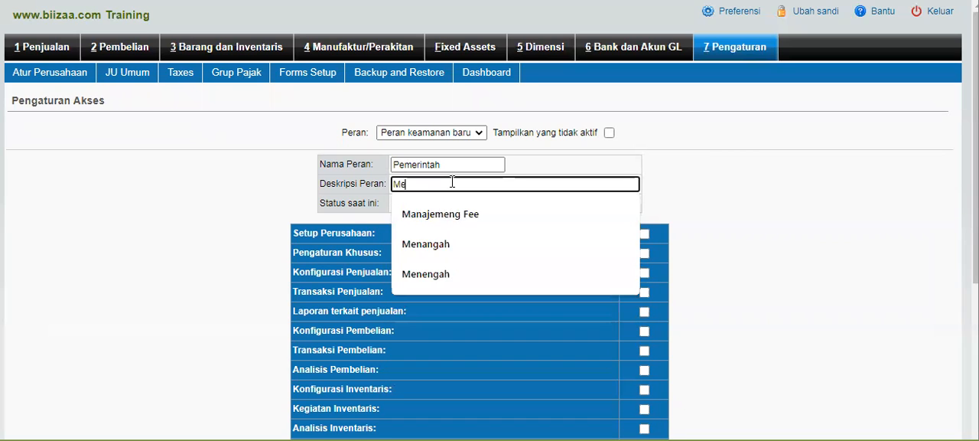
text(lihat laporan keuangan)
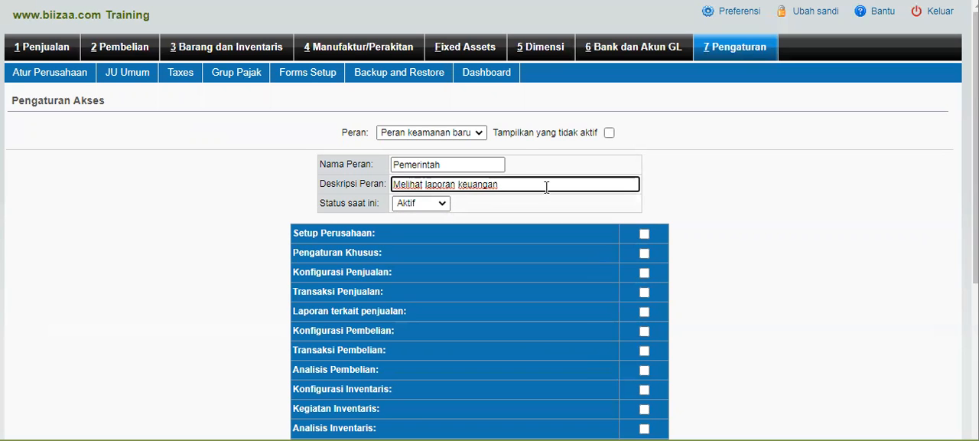
- Enable Analisis Bank dan Akun GL with its GL analysis, tax, bank and GL report permissions, and add the role
scroll(225, 264, down, 1)
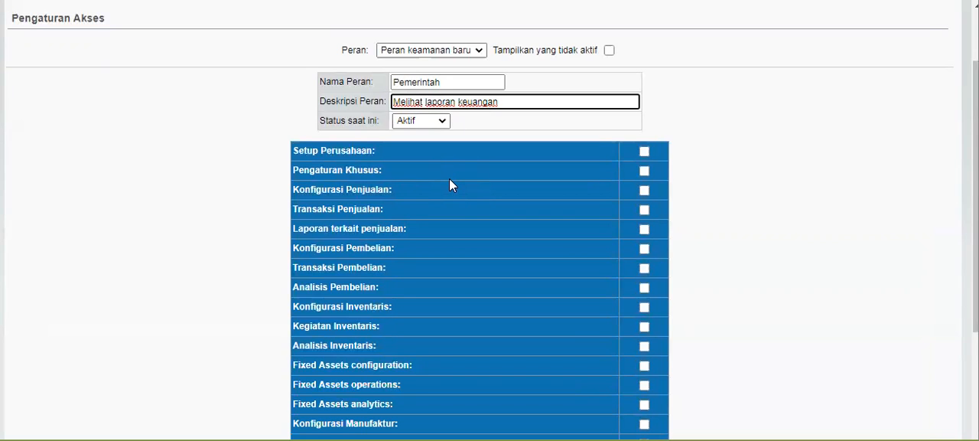
scroll(449, 184, down, 2)
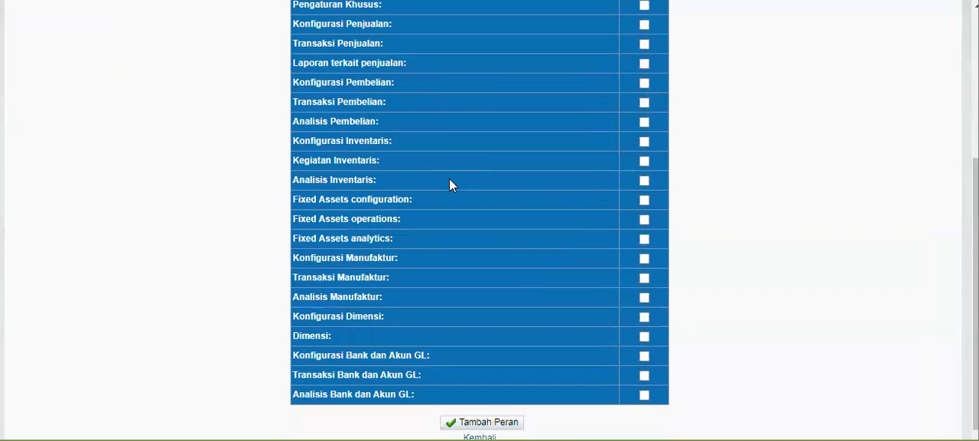
scroll(449, 183, down, 1)
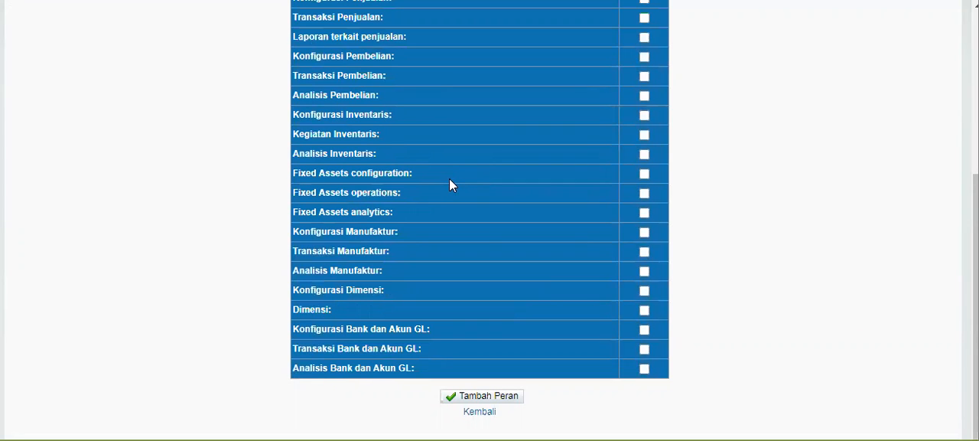
click(645, 370)
scroll(571, 250, down, 2)
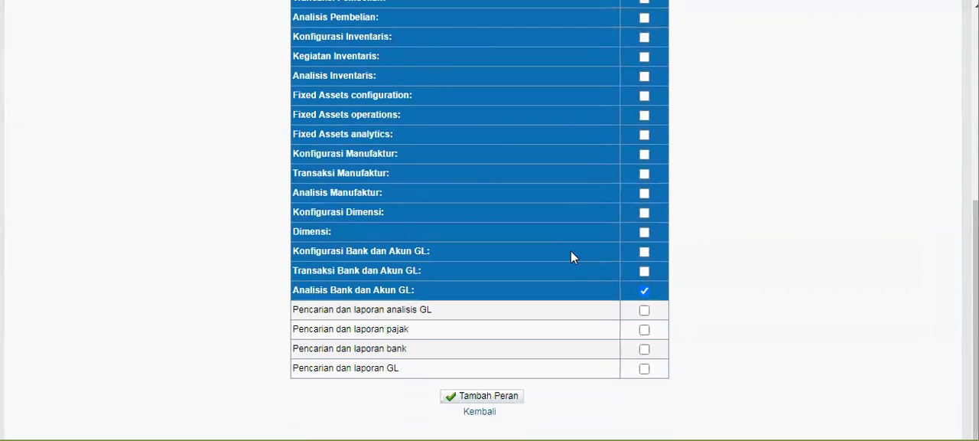
click(643, 315)
click(644, 329)
click(645, 349)
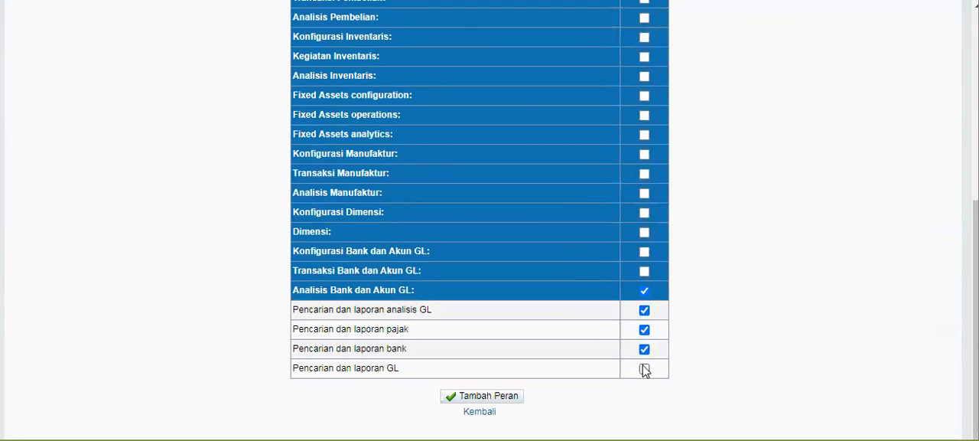
click(644, 369)
click(498, 397)
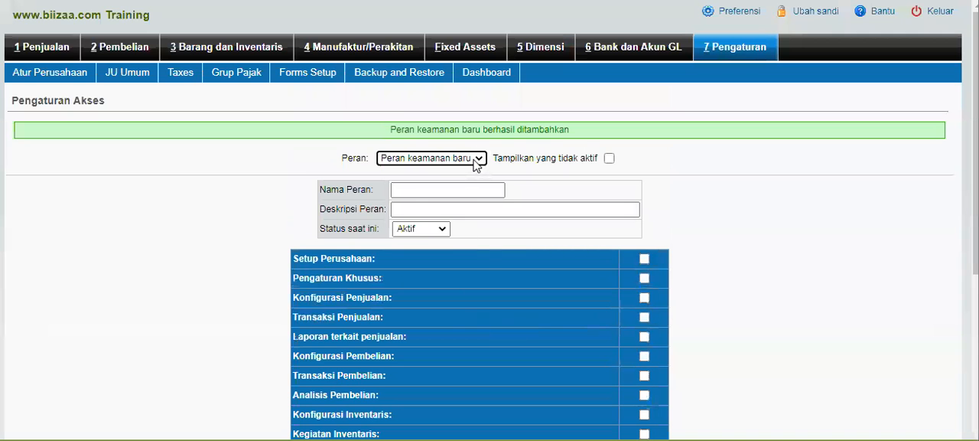
- Check the list of available roles and open the user account settings
click(476, 162)
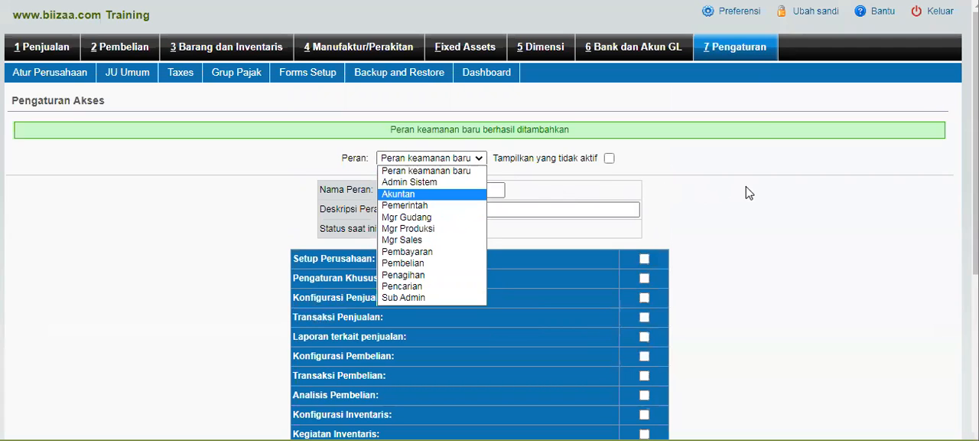
click(740, 55)
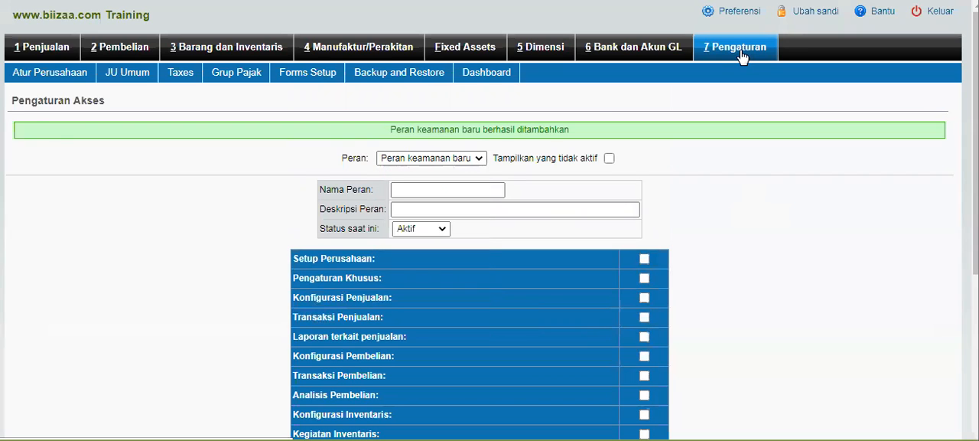
click(741, 55)
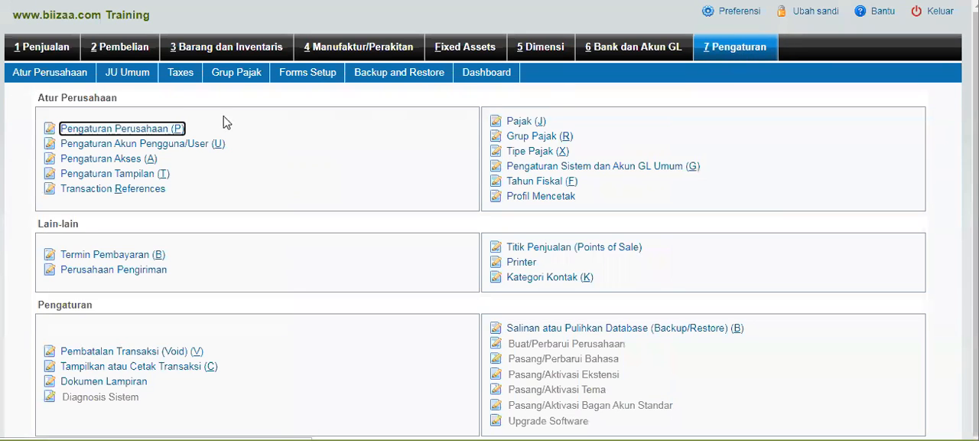
click(199, 150)
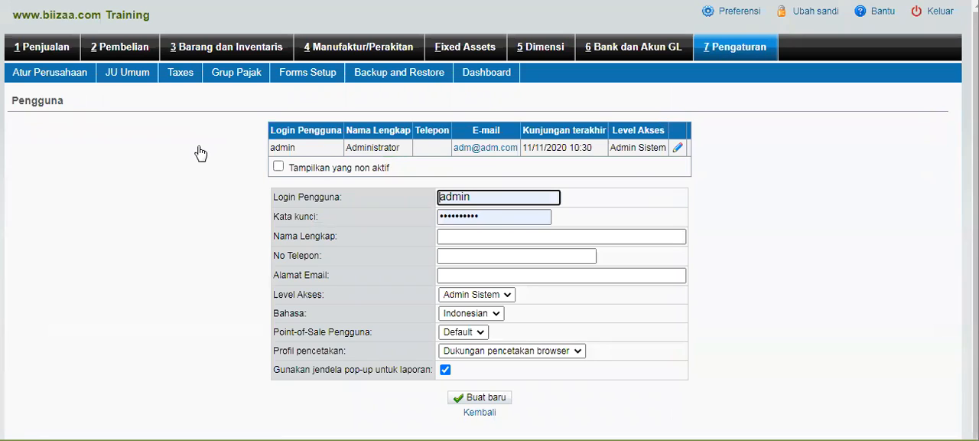
click(492, 194)
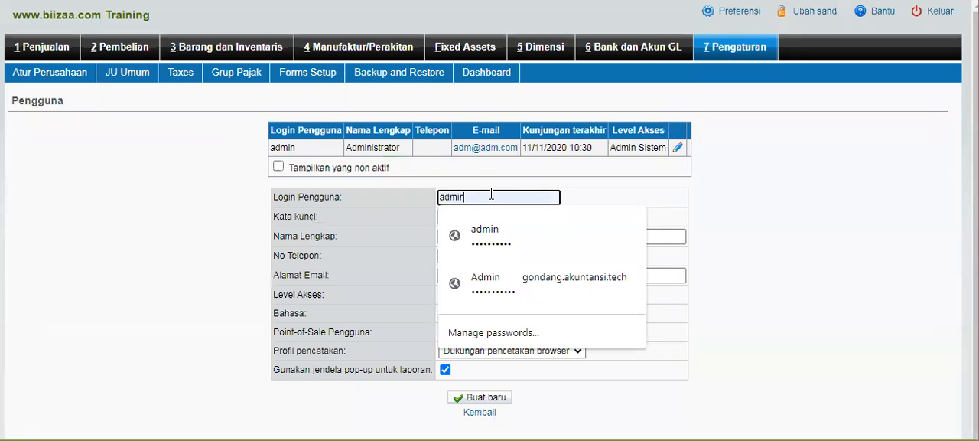
click(216, 156)
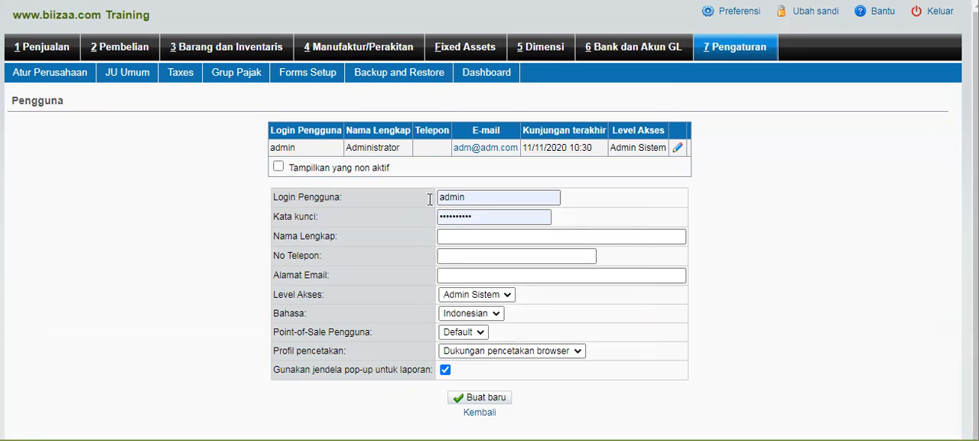
click(502, 216)
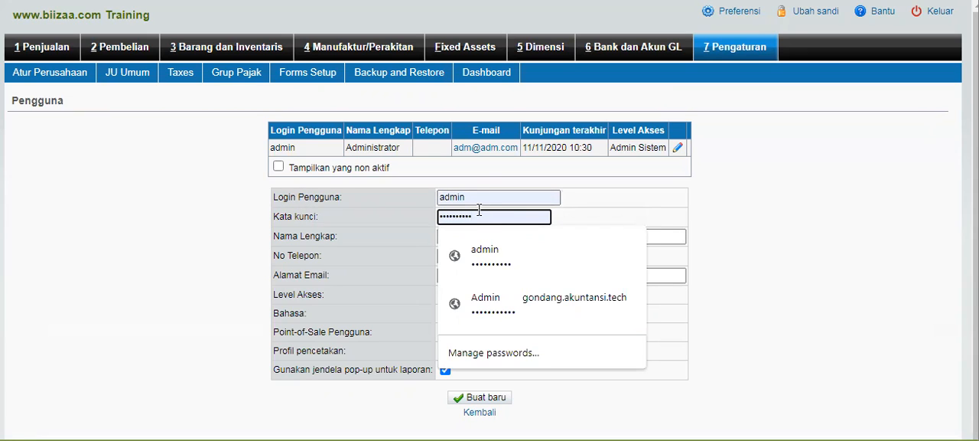
click(489, 194)
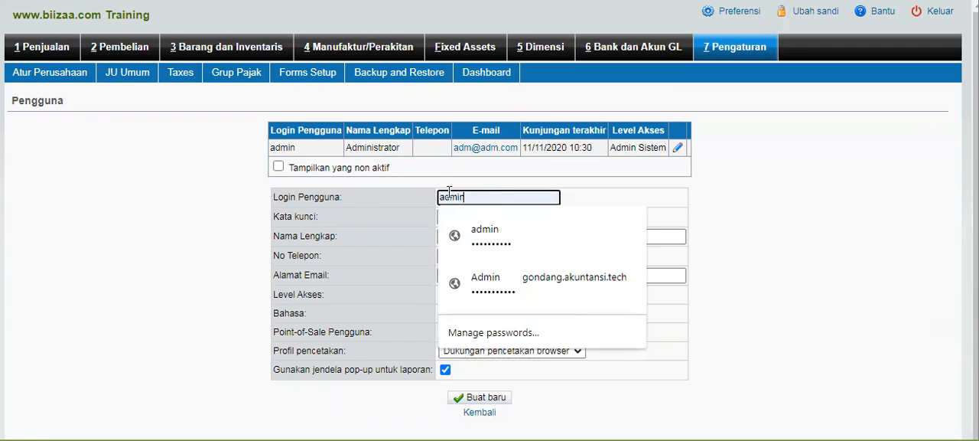
click(180, 201)
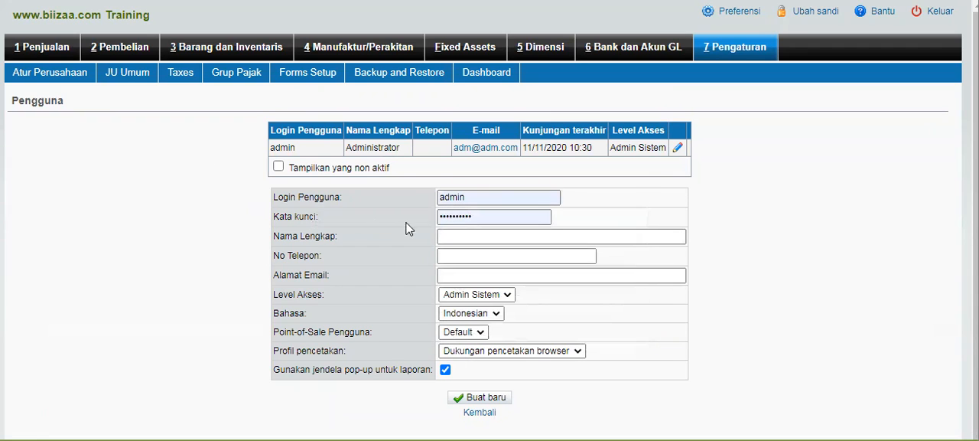
- Replace the prefilled password of the new user with a new account password
click(492, 222)
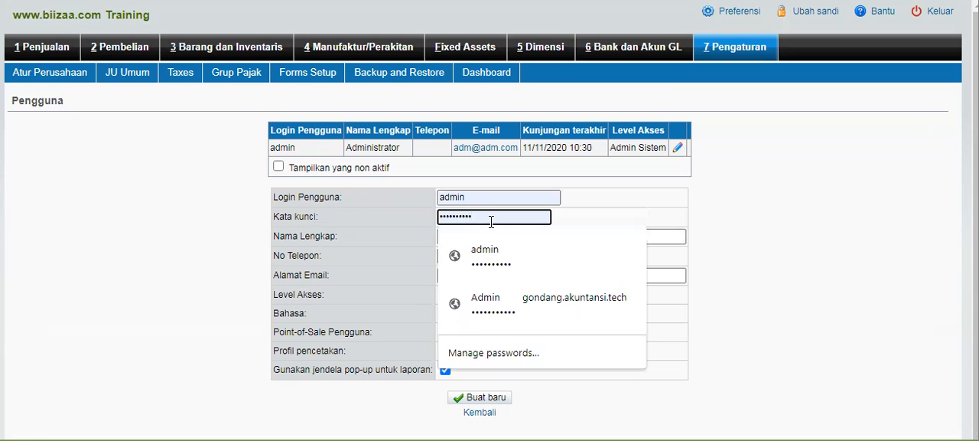
key(BackSpace)
key(BackSpace)
key(BackSpace)
key(BackSpace)
key(BackSpace)
key(BackSpace)
key(BackSpace)
key(BackSpace)
key(BackSpace)
key(BackSpace)
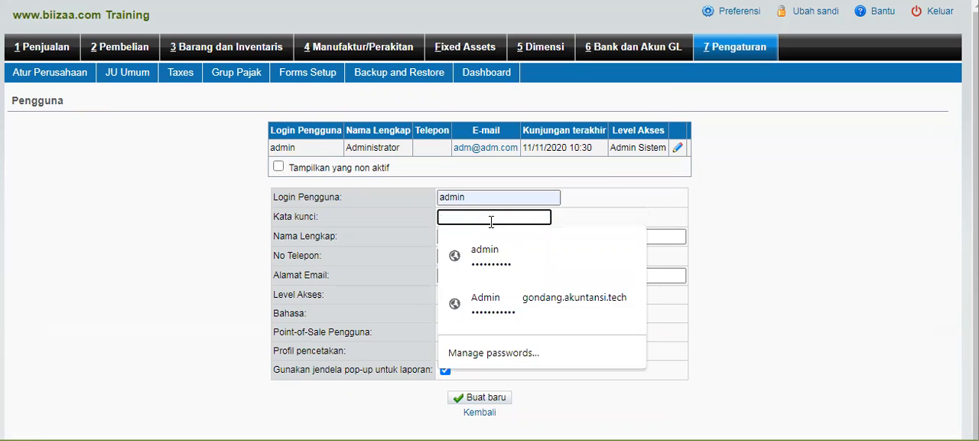
text(••••••)
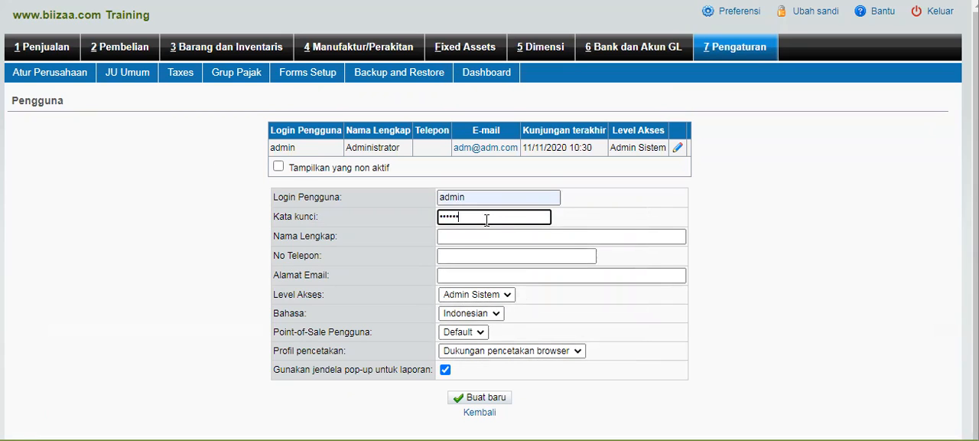
- Enter Kepala Dinas PMD as the new user's full name and fill in the phone number
click(494, 239)
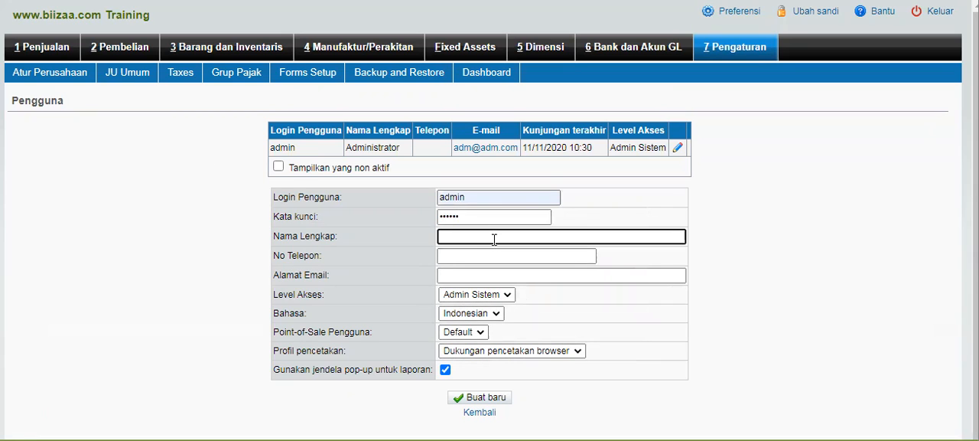
text(Kepala Dinas PMD)
click(504, 256)
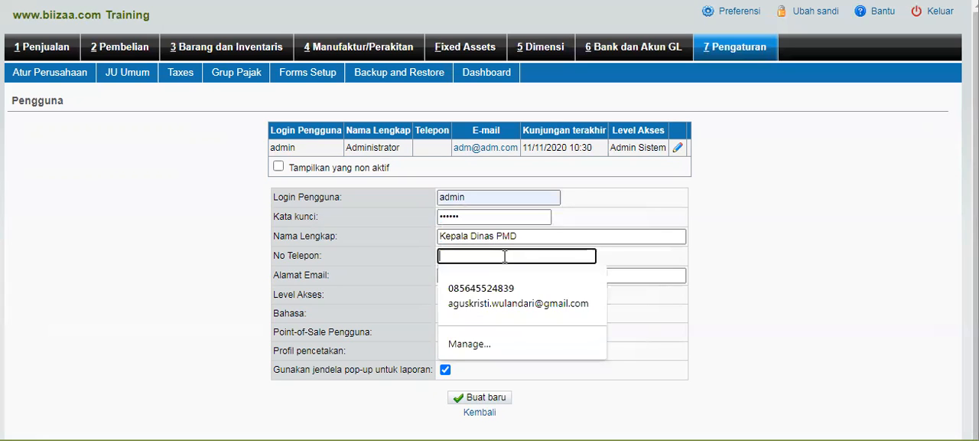
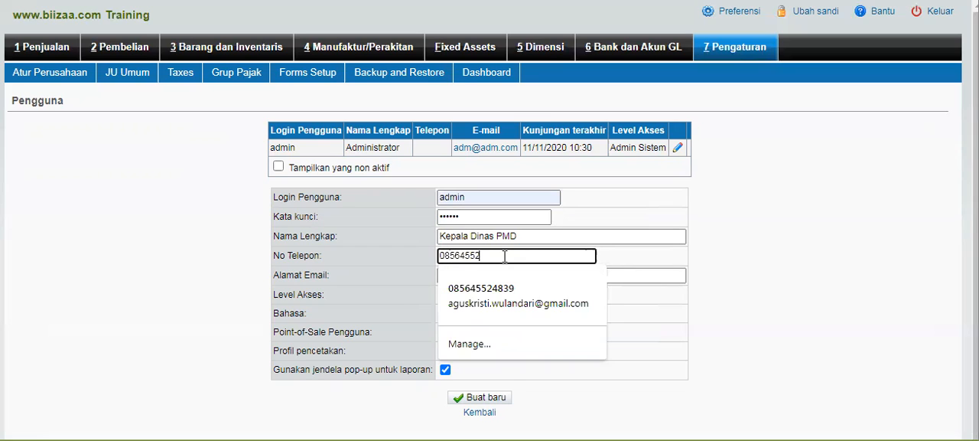
click(197, 199)
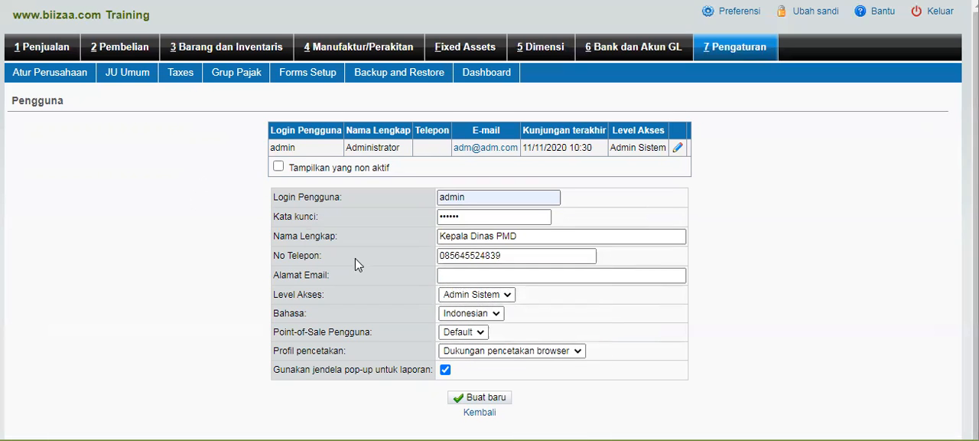
- Set the user's access level to Pemerintah and try to create the account with the login admin
click(495, 296)
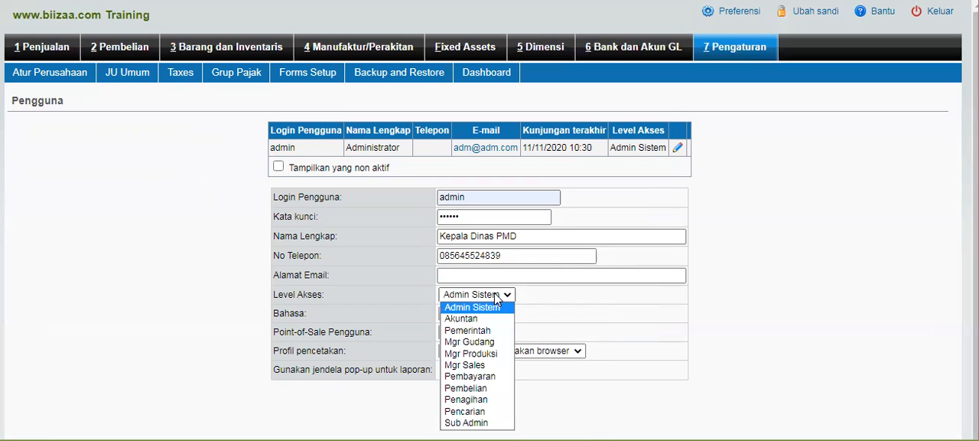
click(481, 330)
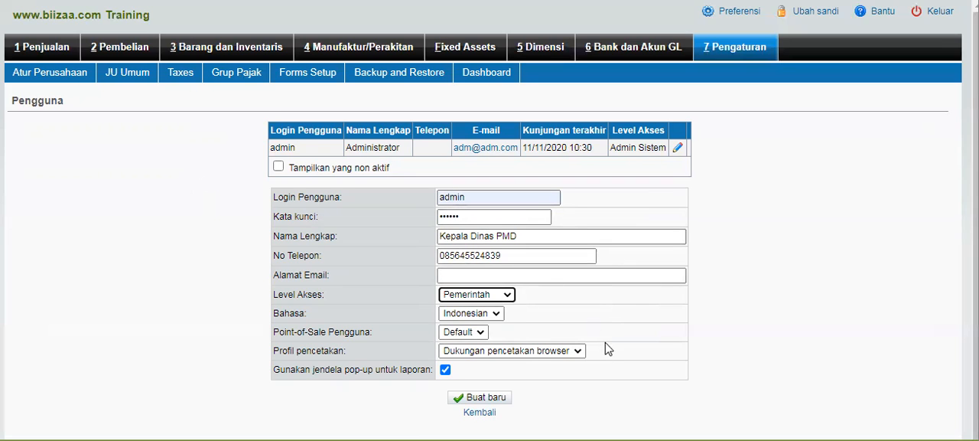
scroll(608, 349, down, 1)
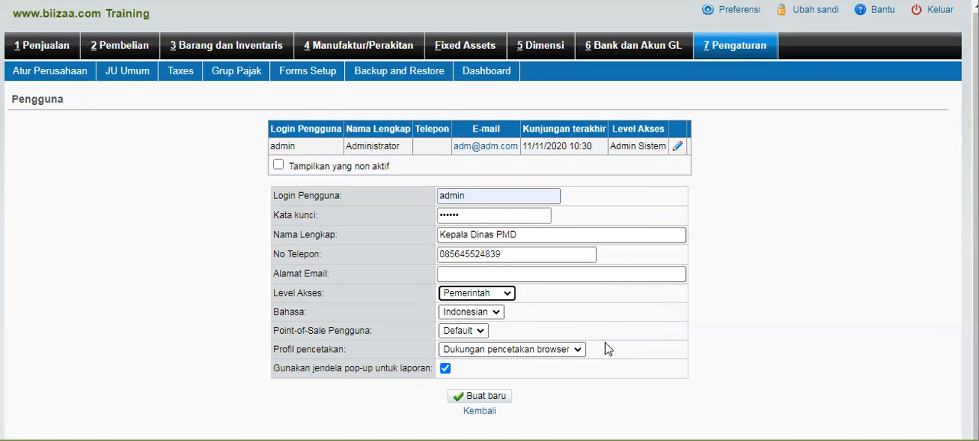
click(481, 212)
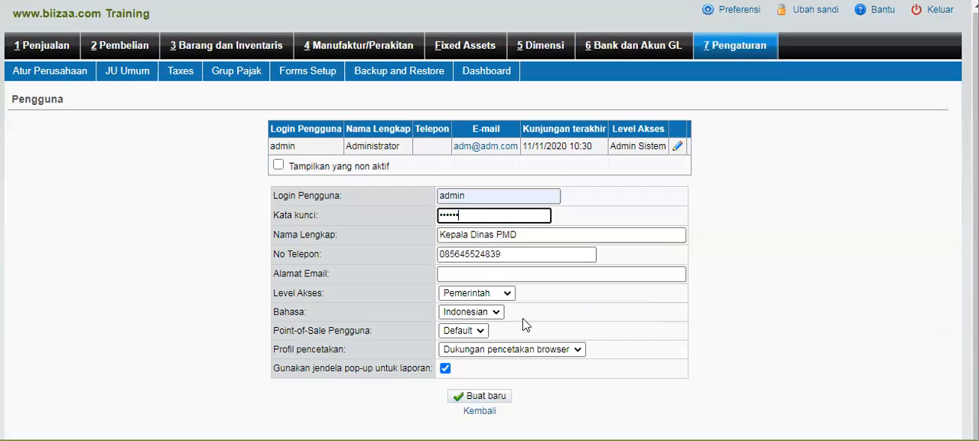
click(483, 398)
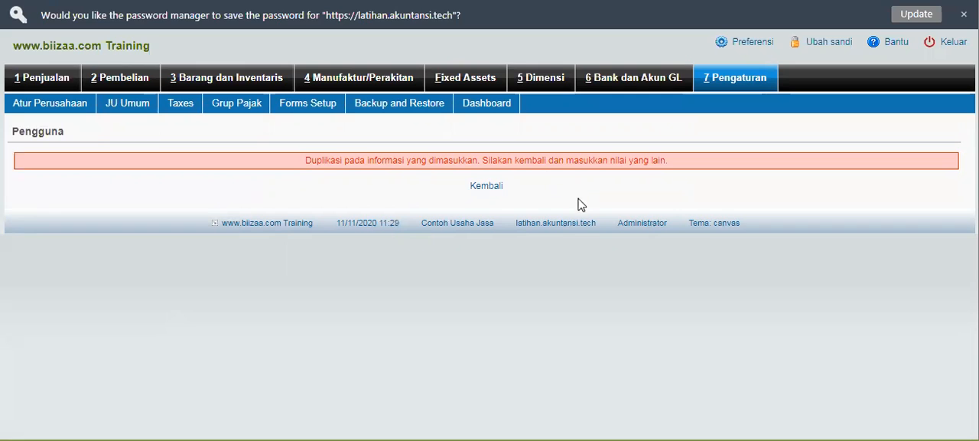
- Reopen the user account form and replace the prefilled login name with Kadis
click(487, 186)
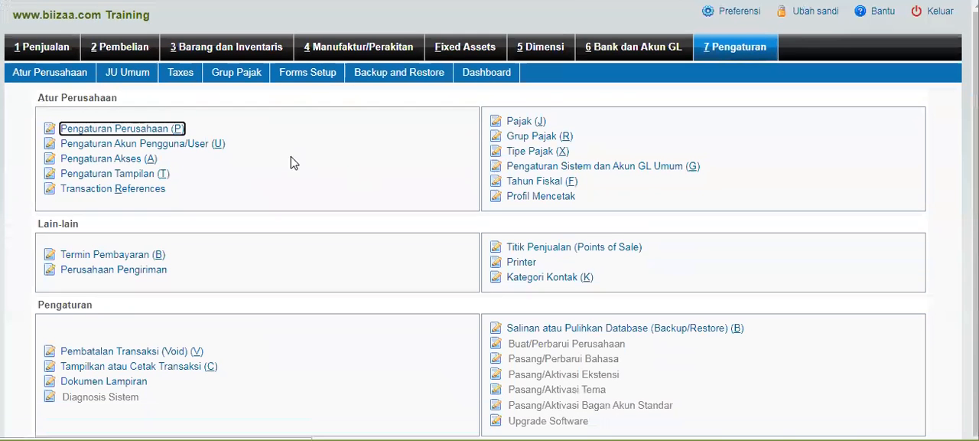
click(182, 147)
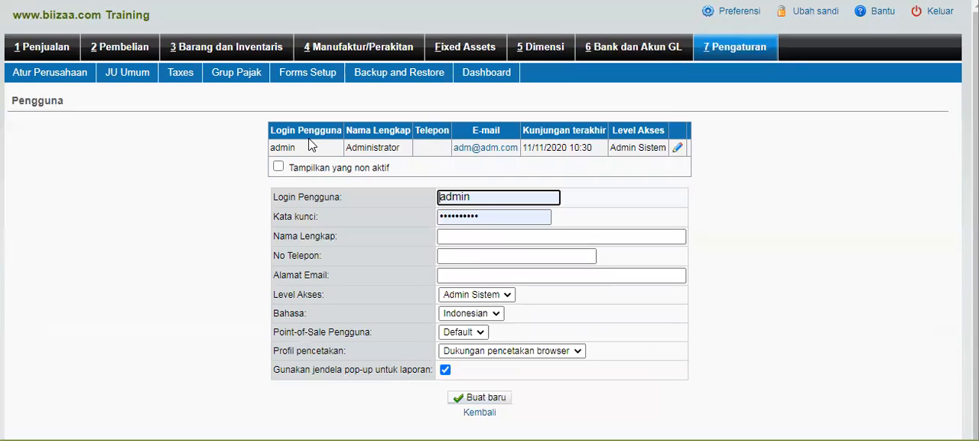
click(485, 199)
key(BackSpace)
key(BackSpace)
key(BackSpace)
key(BackSpace)
key(BackSpace)
key(BackSpace)
text(Kadis)
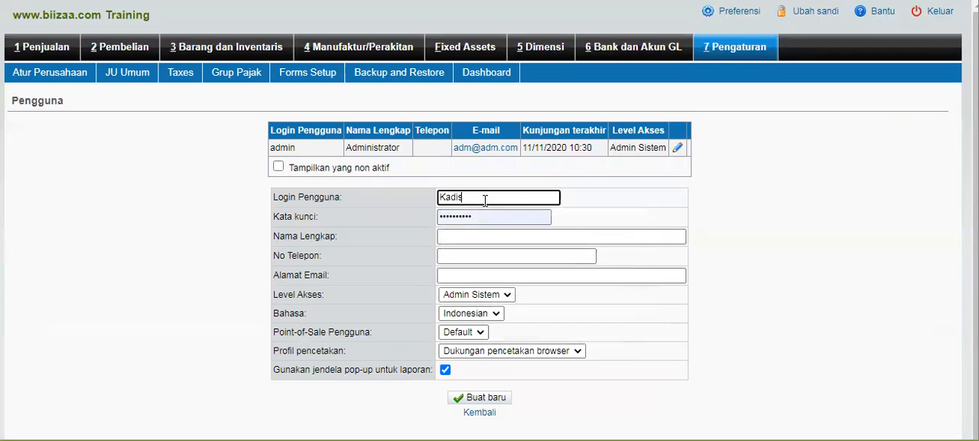
- Replace the new user's prefilled password with a new account password and enter Kepala Dinas PMD as the full name
key(Tab)
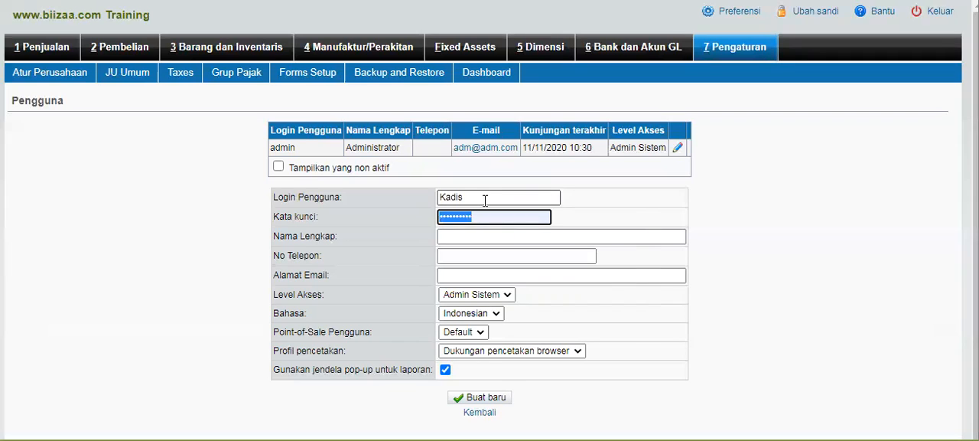
text(••)
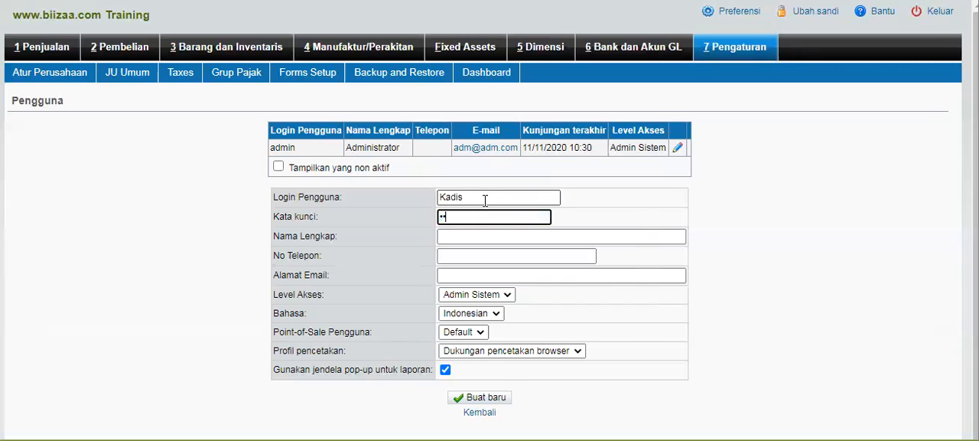
text(••••)
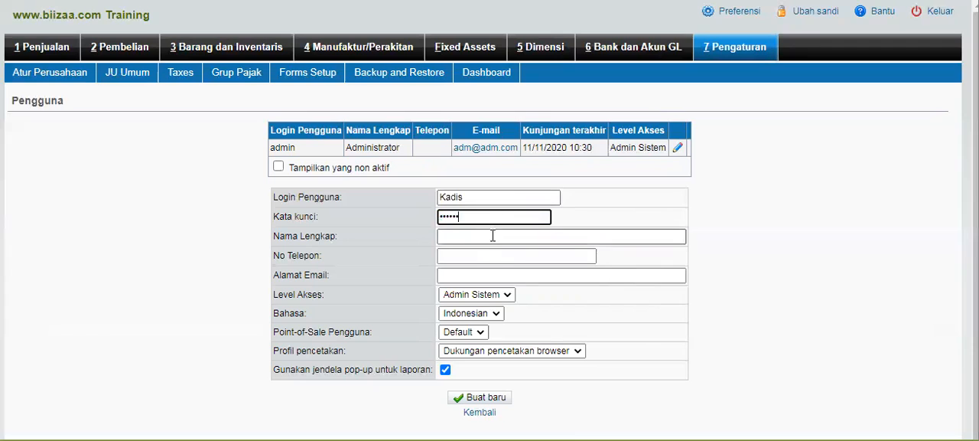
click(493, 236)
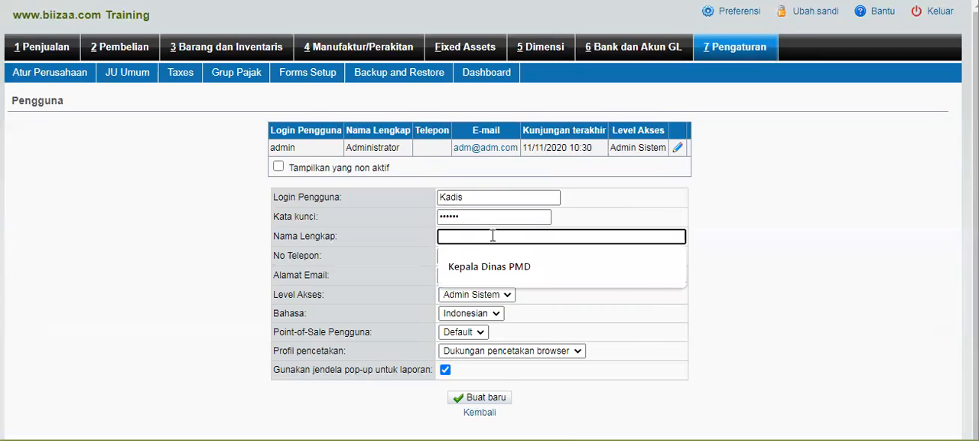
click(527, 266)
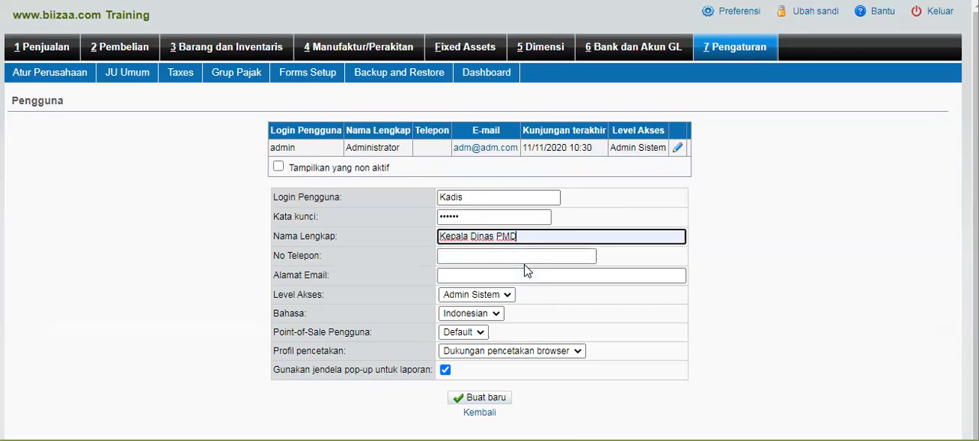
- Set the new user's access level to Pemerintah and create the account
click(508, 295)
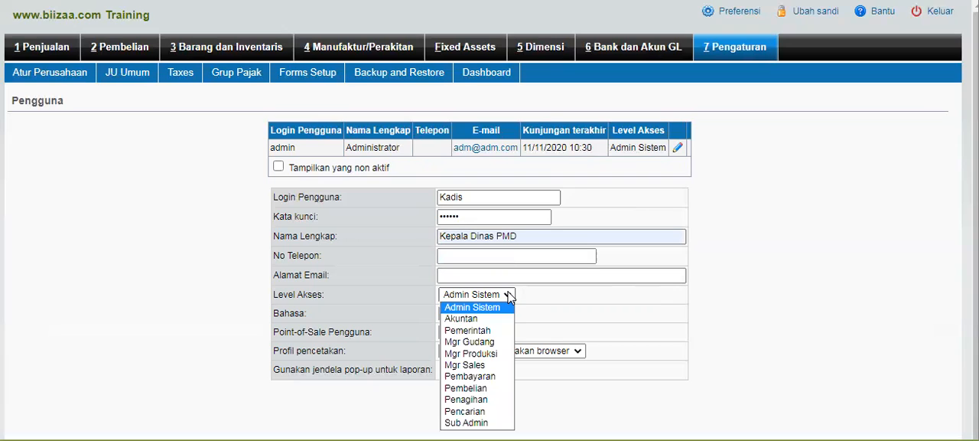
click(480, 331)
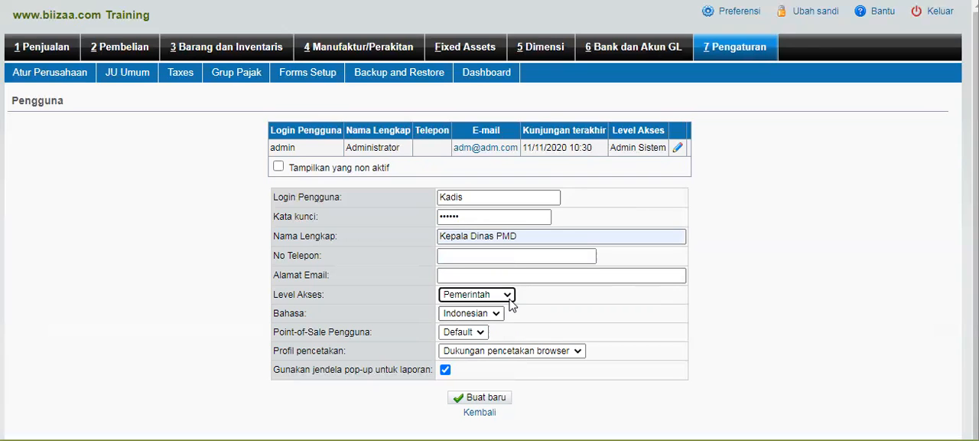
click(497, 399)
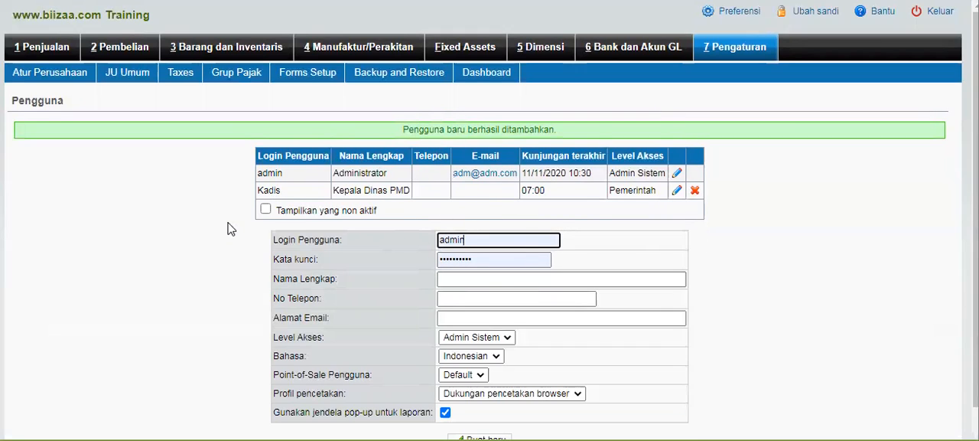
scroll(231, 228, down, 1)
scroll(231, 228, up, 1)
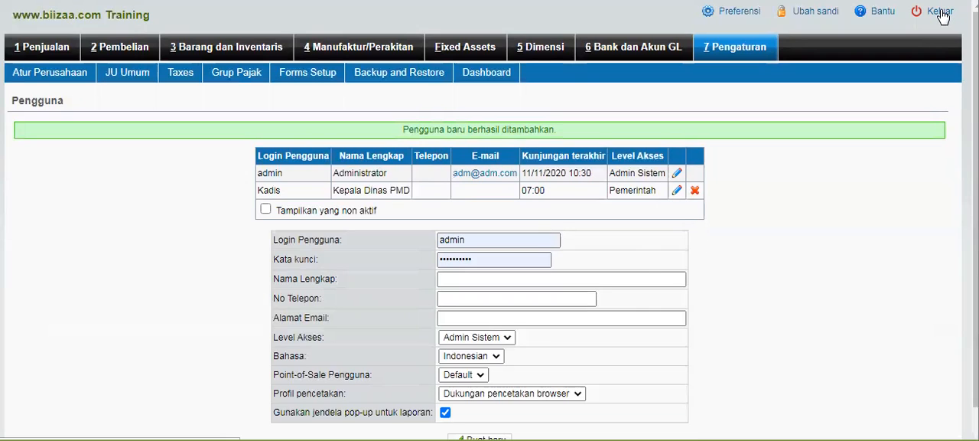
- Log out of the administrator account and enter Kadis as the user name on the login page
click(940, 13)
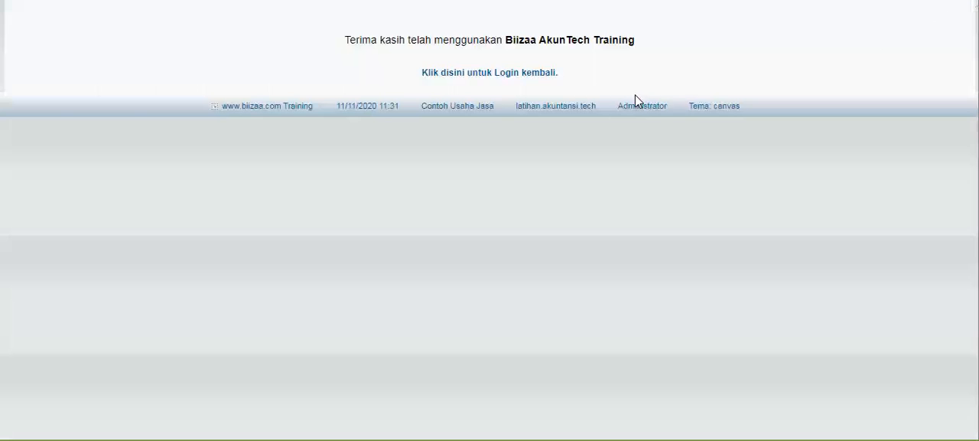
click(517, 74)
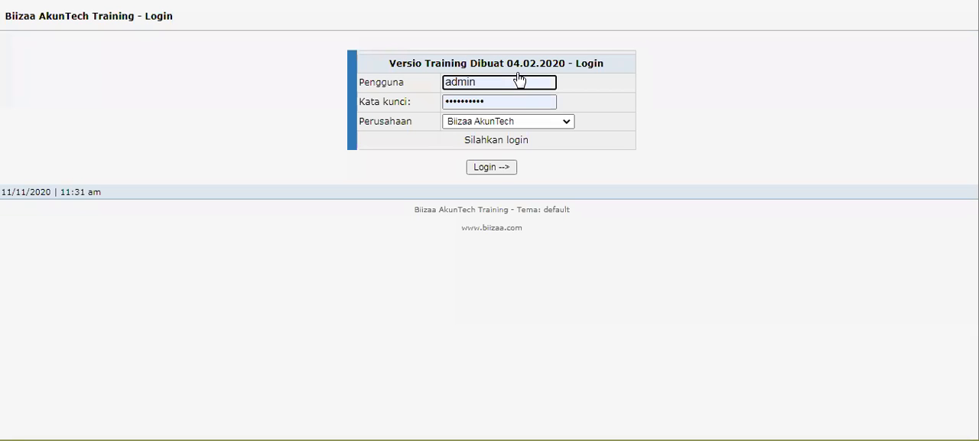
click(534, 77)
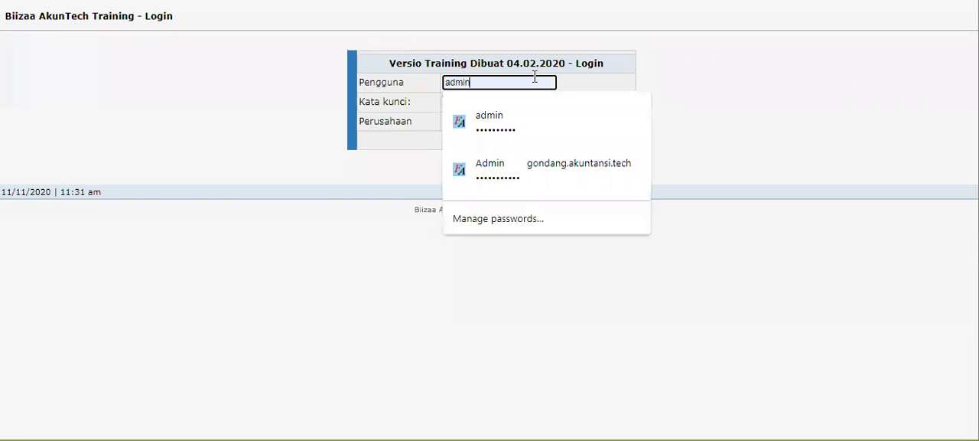
key(BackSpace)
key(BackSpace)
key(BackSpace)
key(BackSpace)
key(BackSpace)
key(BackSpace)
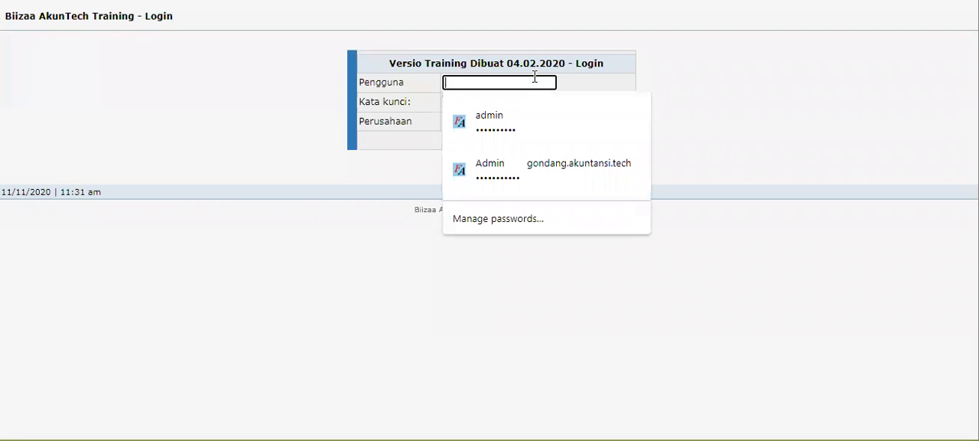
text(Kadis)
- Enter the account password for Kadis, log in to the company Contoh Usaha Jasa, and dismiss the offer to save the password
key(Tab)
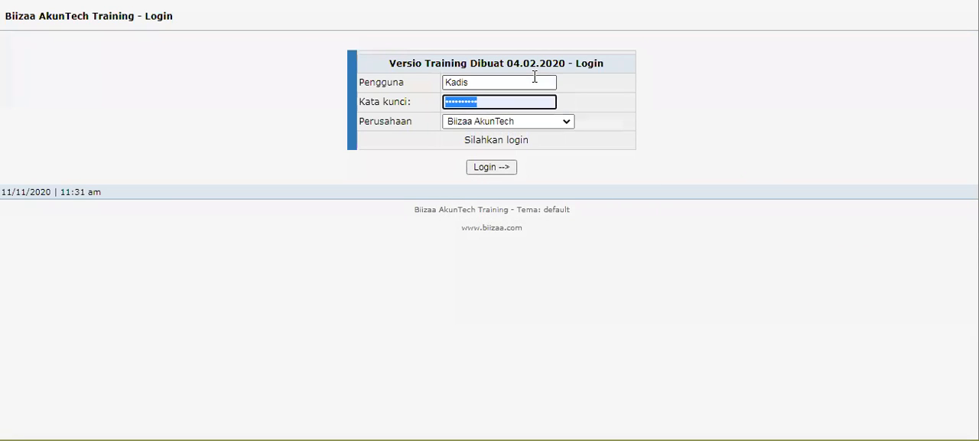
key(BackSpace)
text(••••••)
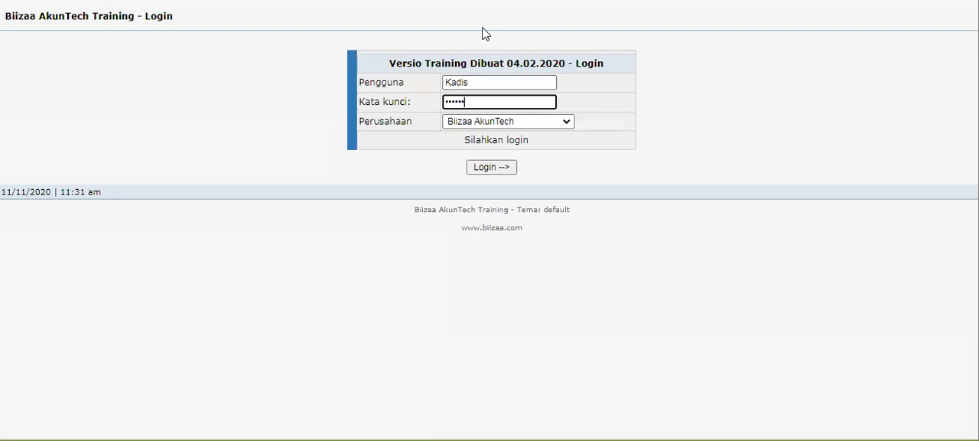
click(556, 123)
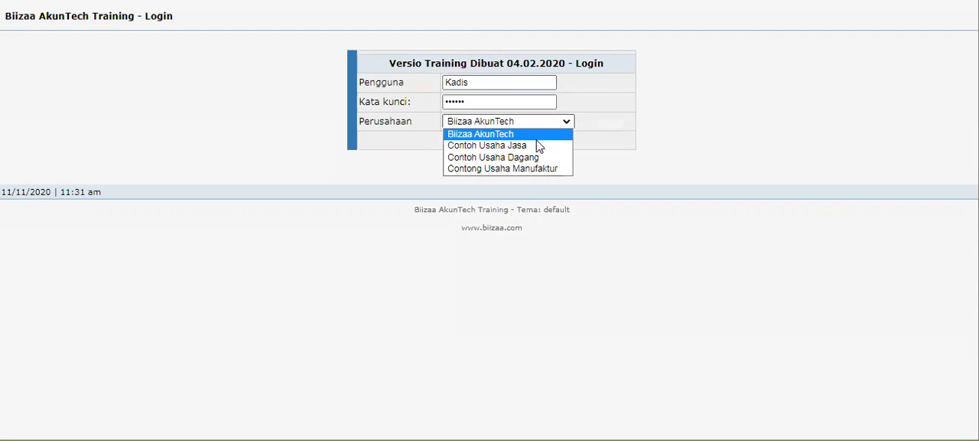
click(537, 146)
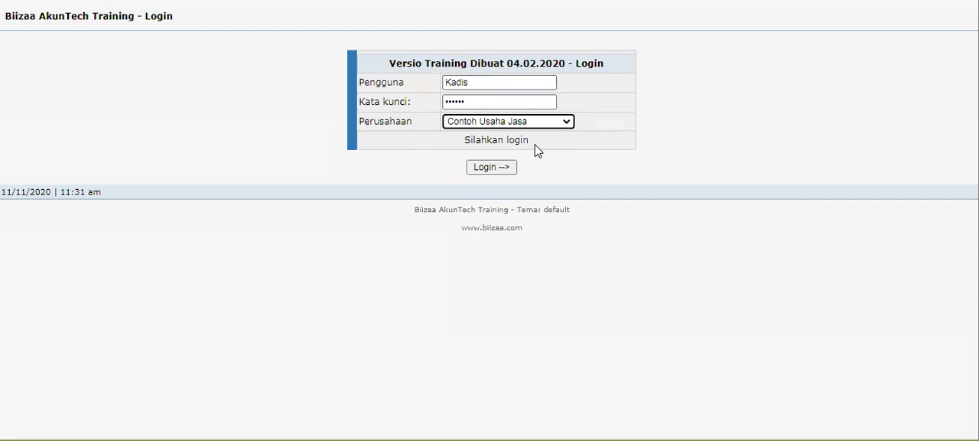
click(494, 173)
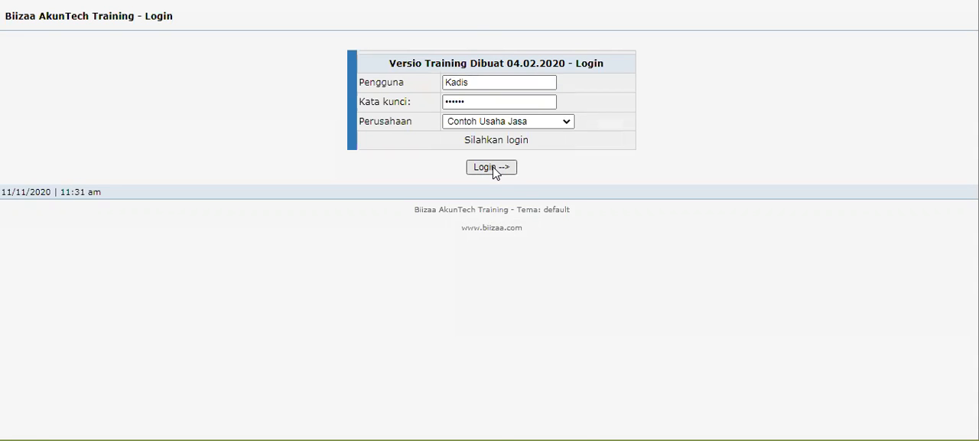
click(490, 167)
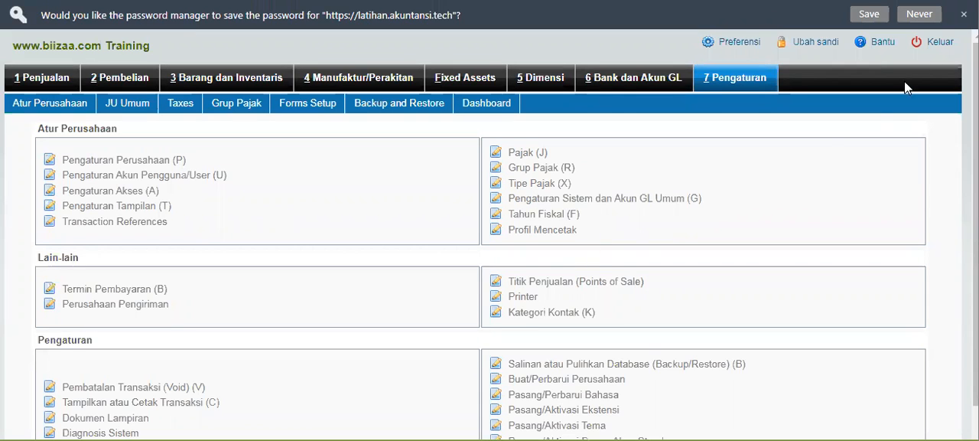
click(964, 14)
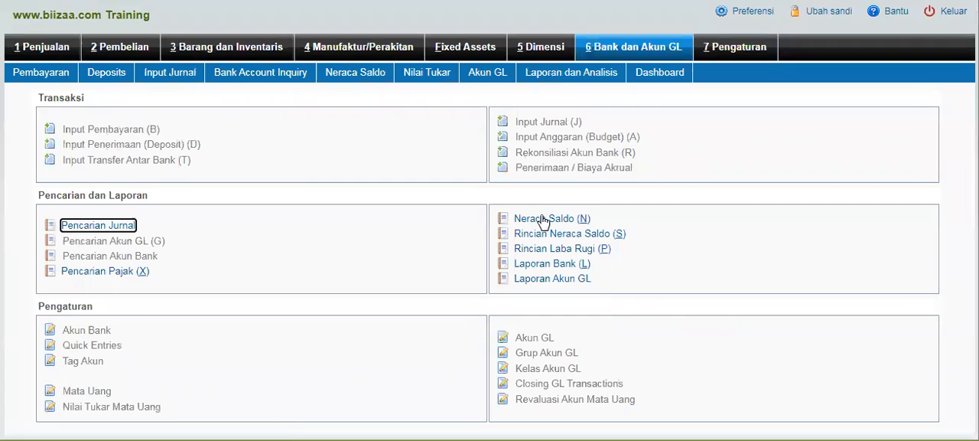
- Display the Neraca Saldo report listed above Laporan Laba Rugi in the Akun GL class and return to the Bank dan Akun GL overview
click(561, 280)
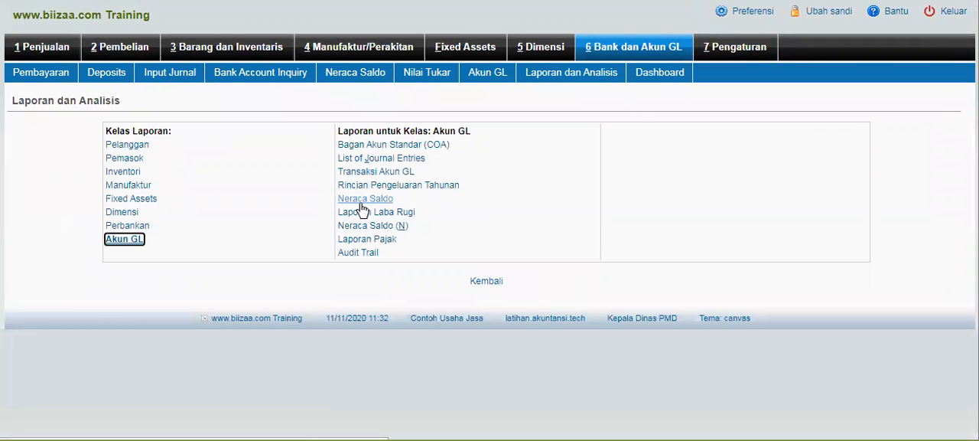
click(363, 202)
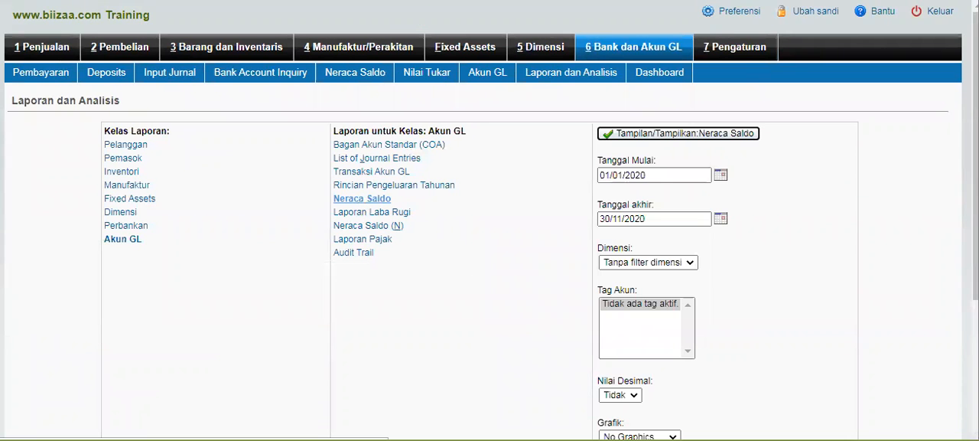
click(632, 134)
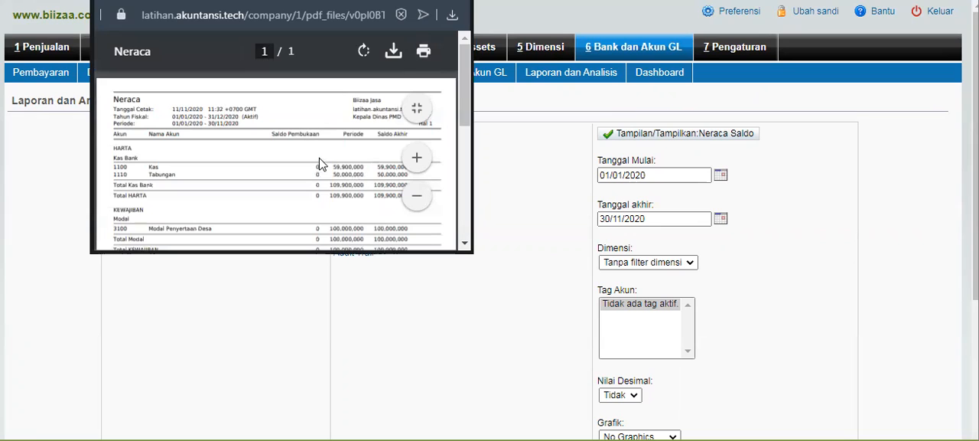
click(540, 164)
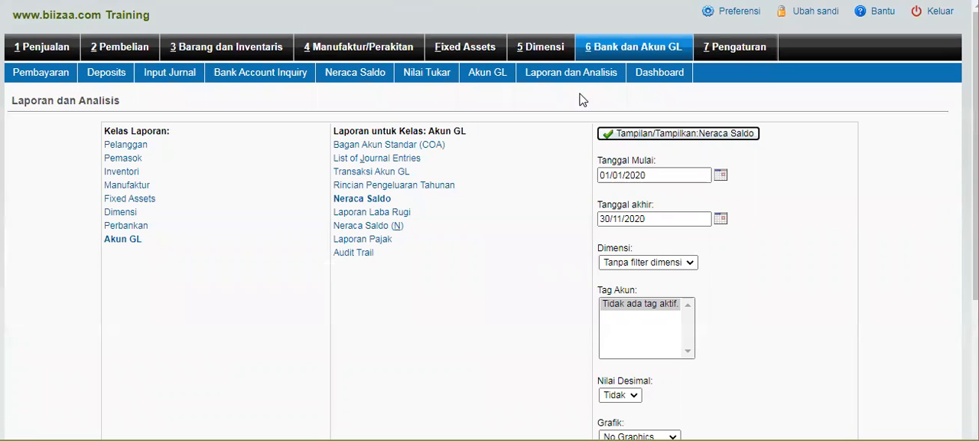
click(631, 49)
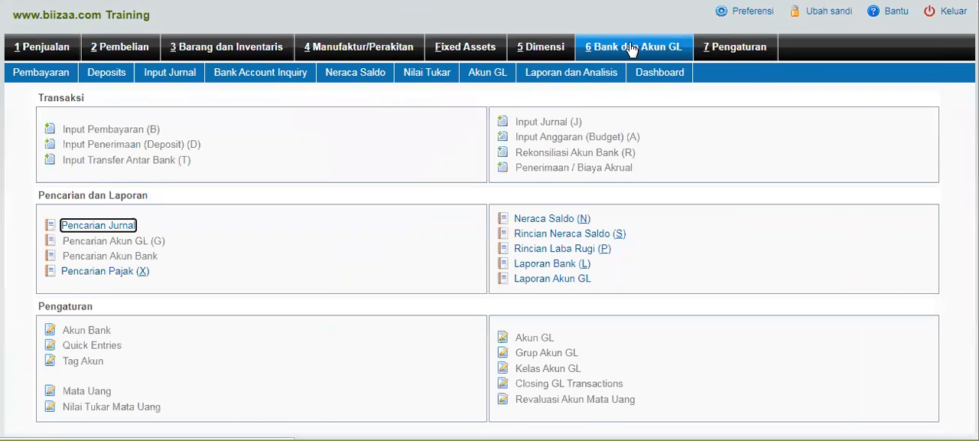